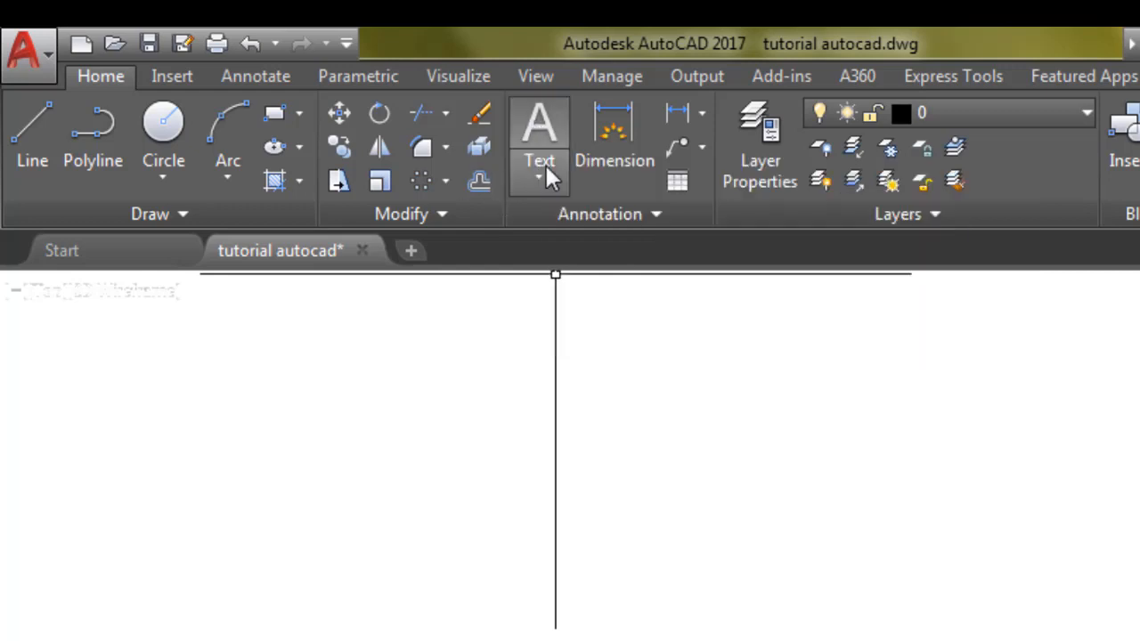
Create a multiline text box in the empty drawing area and enter BEDROOM in it
click(535, 168)
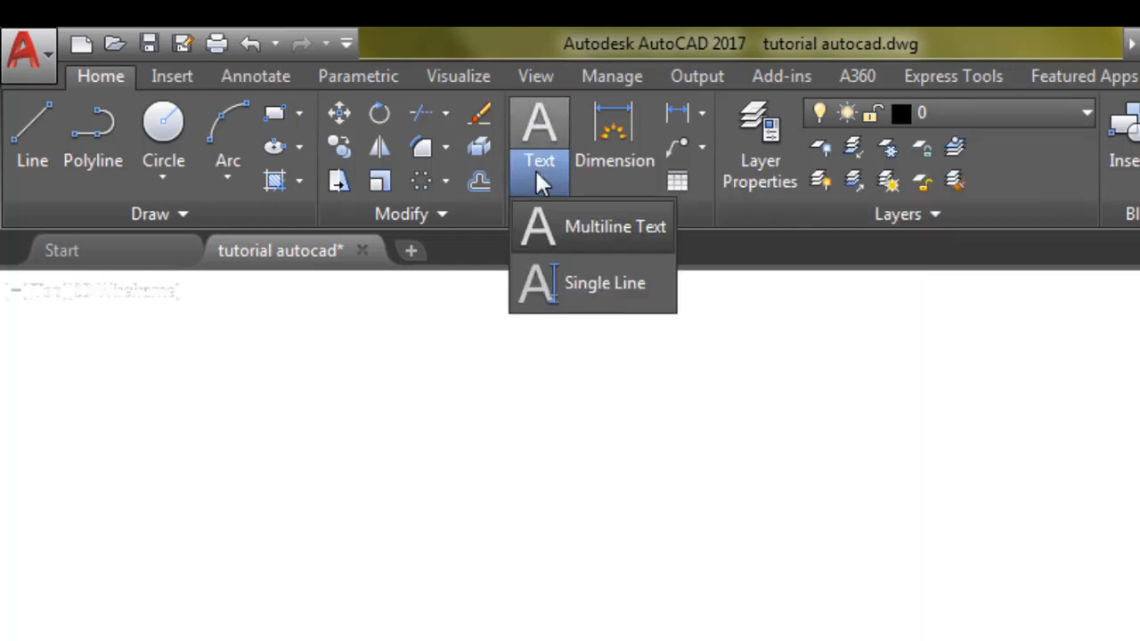
click(571, 225)
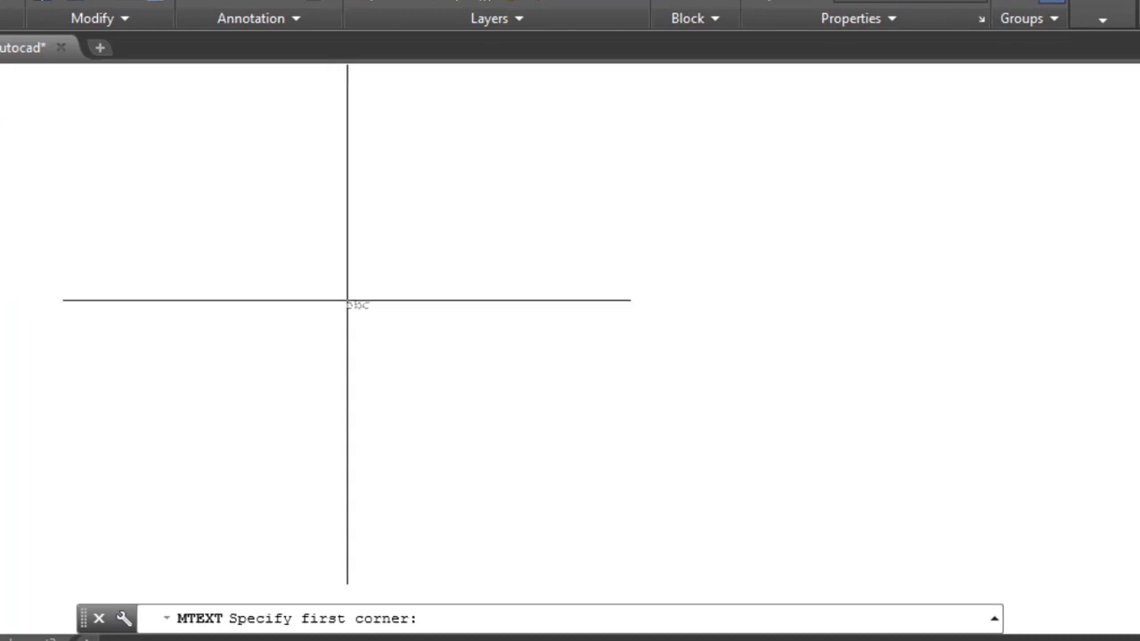
click(344, 319)
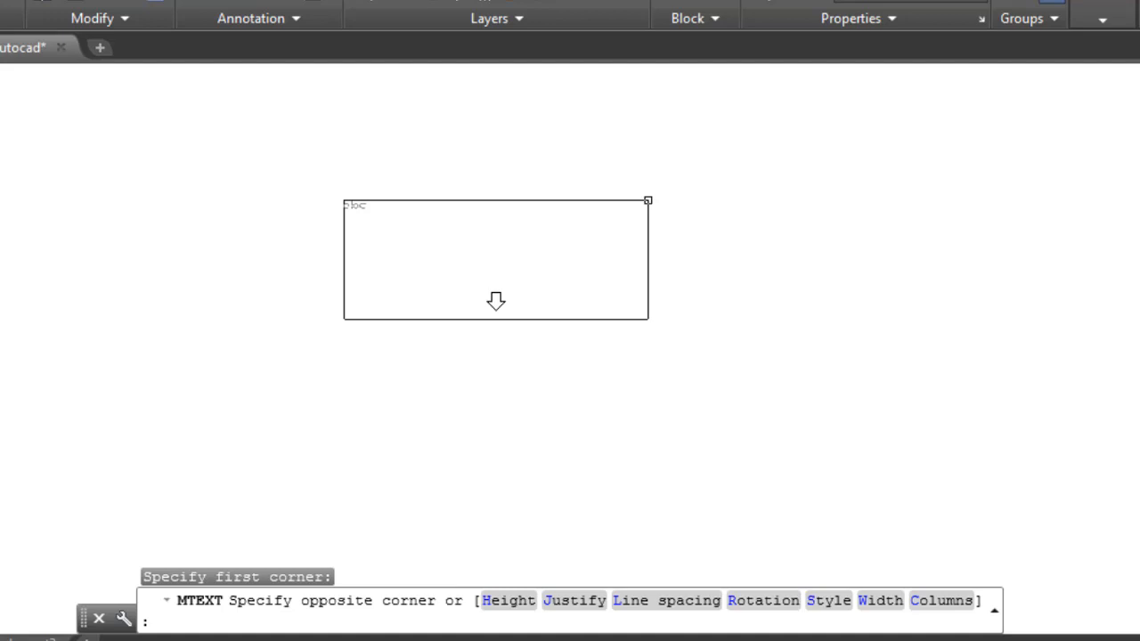
click(647, 200)
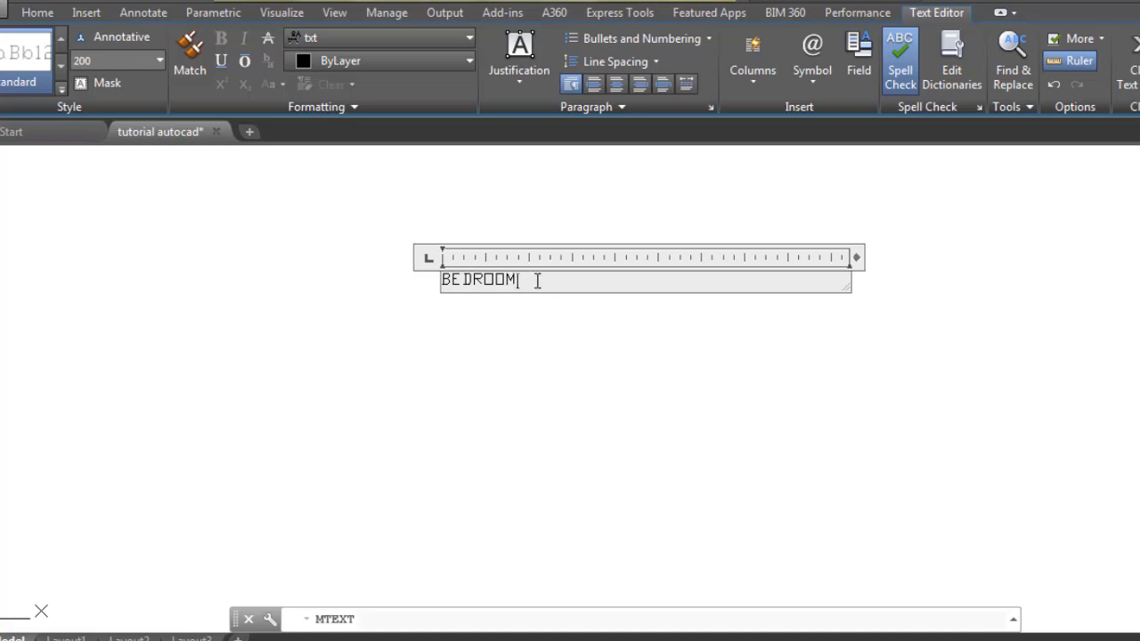
Format the BEDROOM text with the Vani font, colour 242,103,34, bold and italic
drag(537, 280, 331, 287)
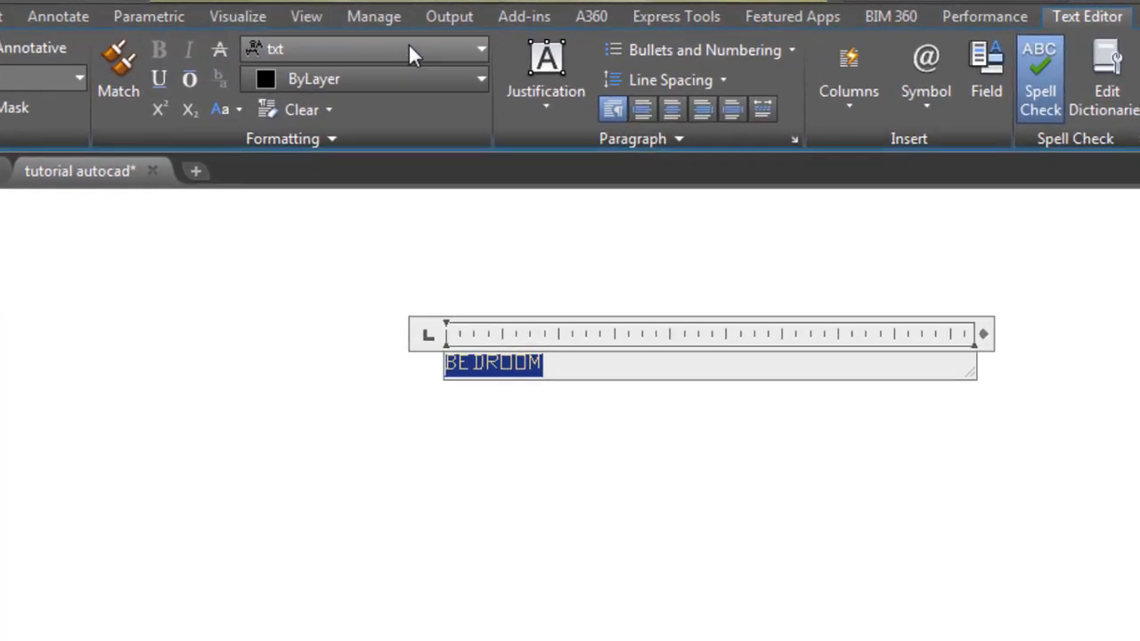
click(480, 50)
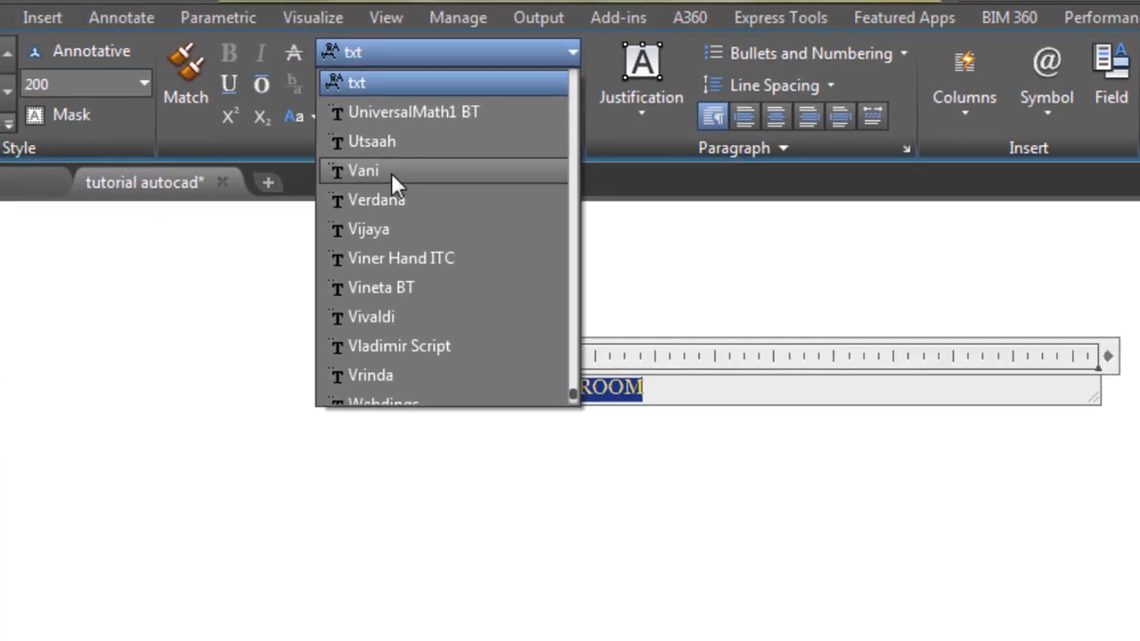
click(392, 171)
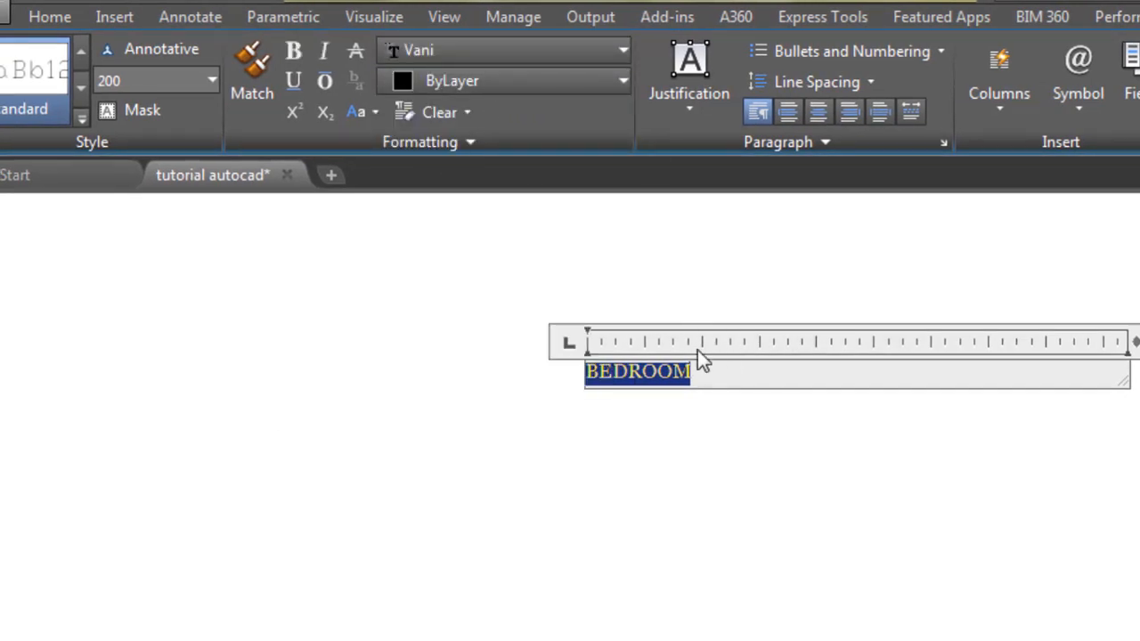
click(614, 75)
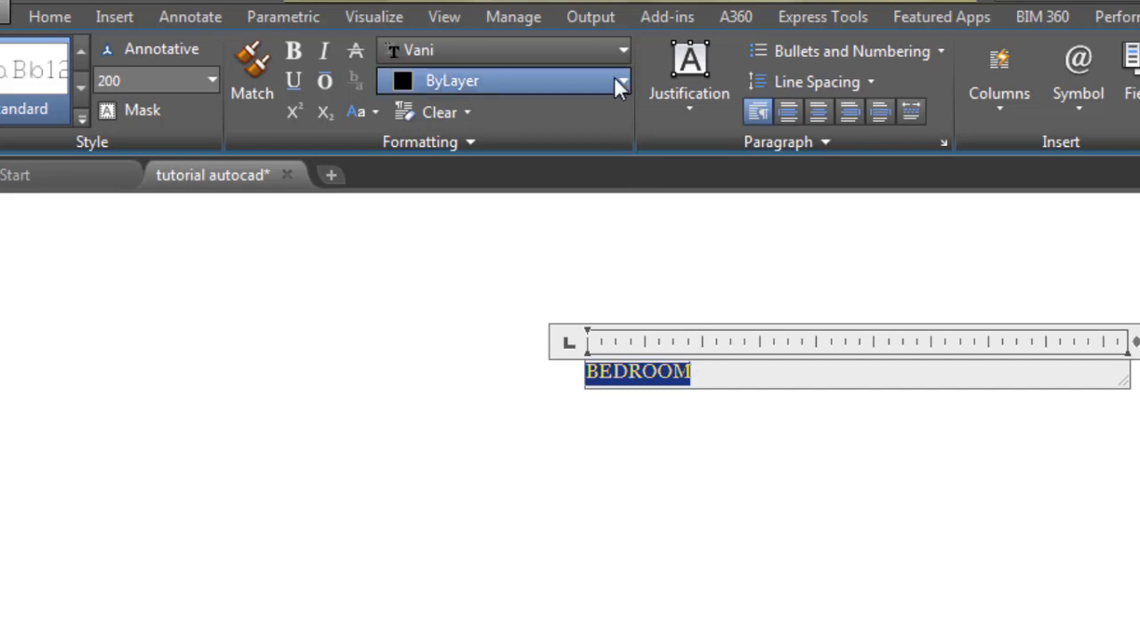
click(447, 204)
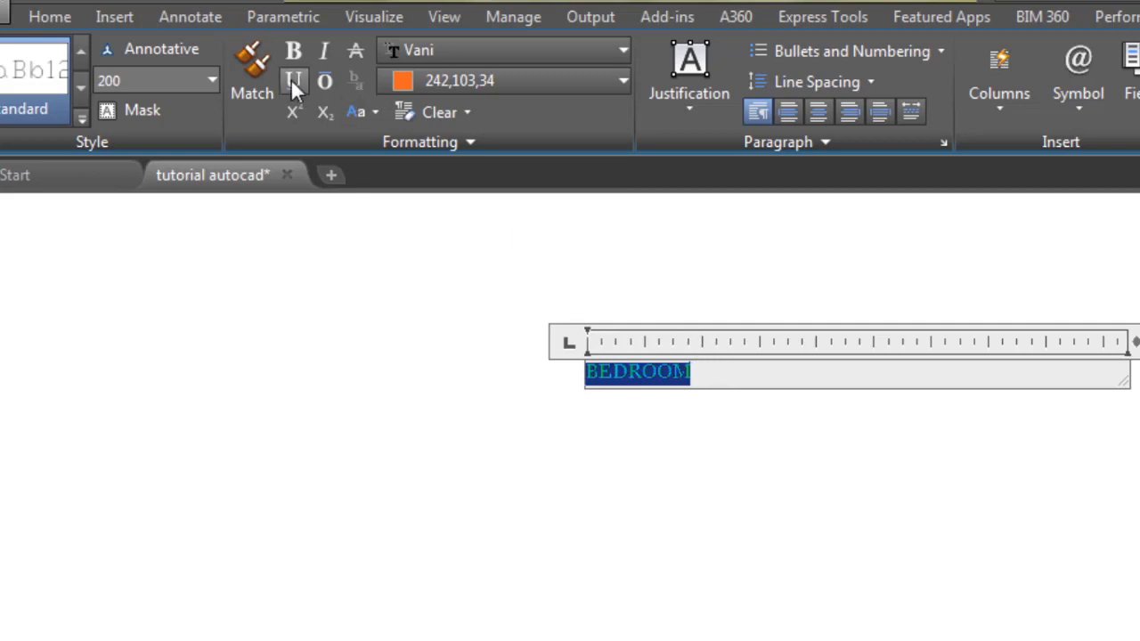
click(295, 51)
click(330, 53)
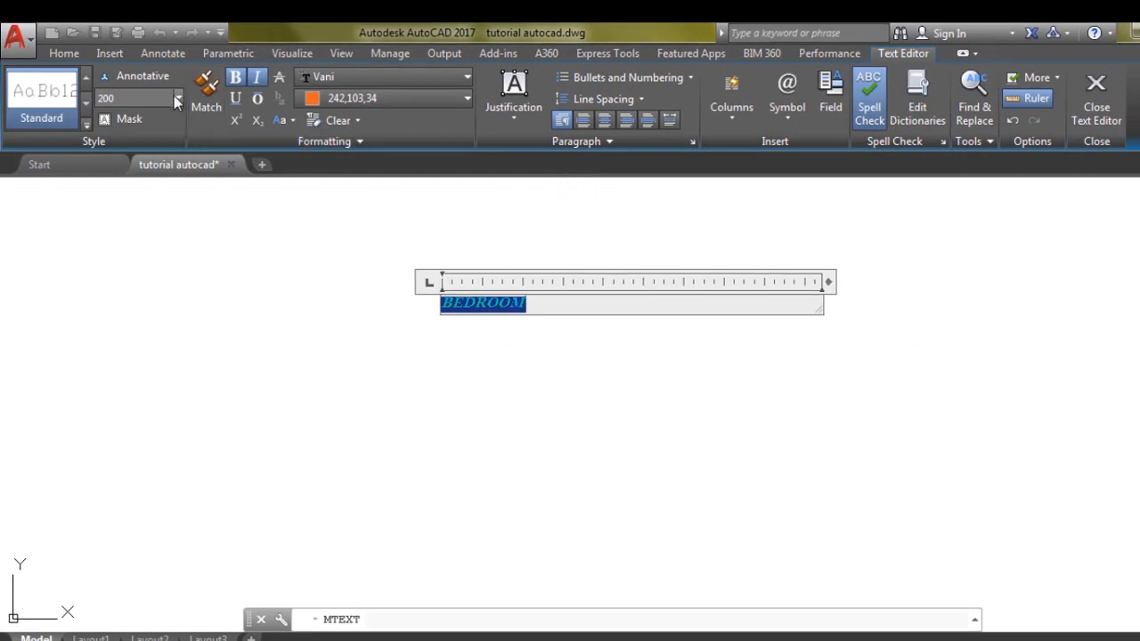
Try to set the height of the BEDROOM text to 400
click(178, 92)
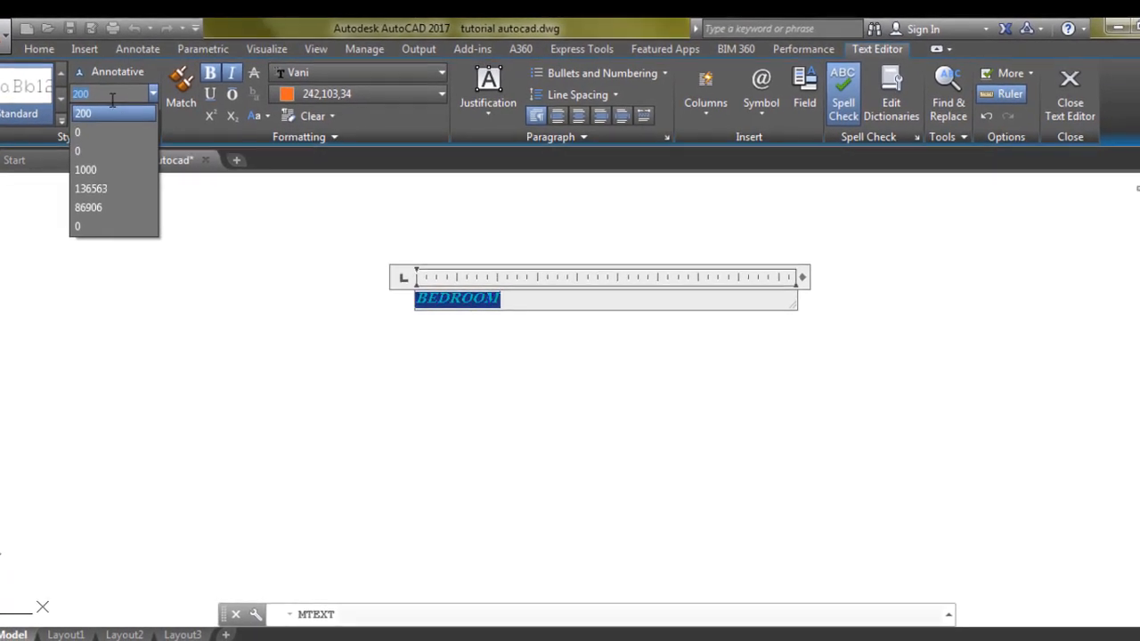
click(98, 95)
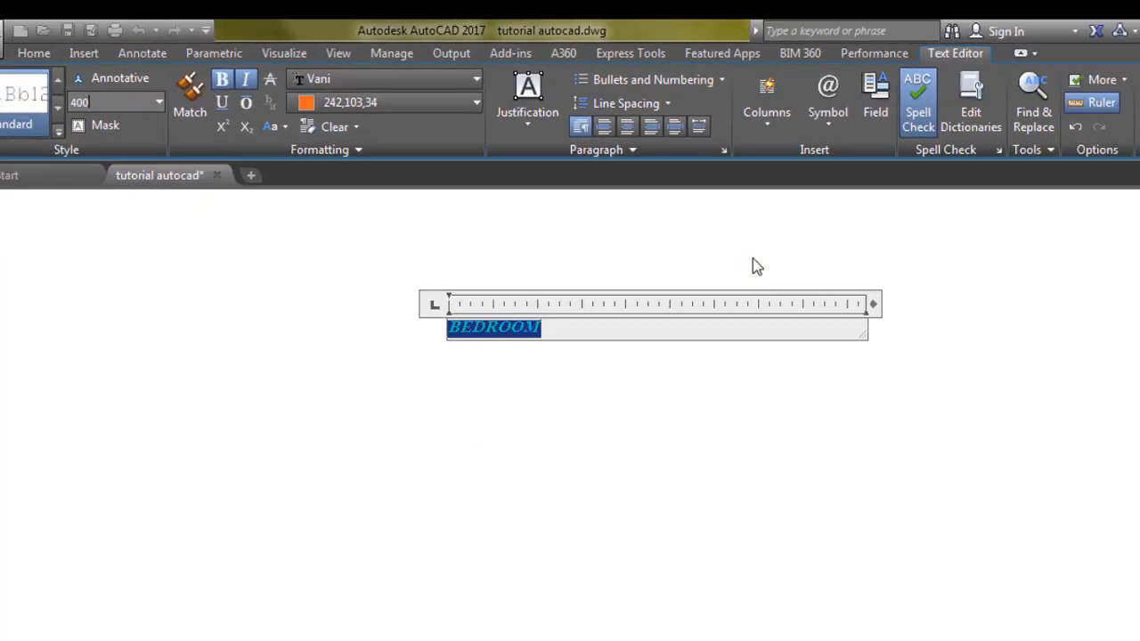
click(587, 329)
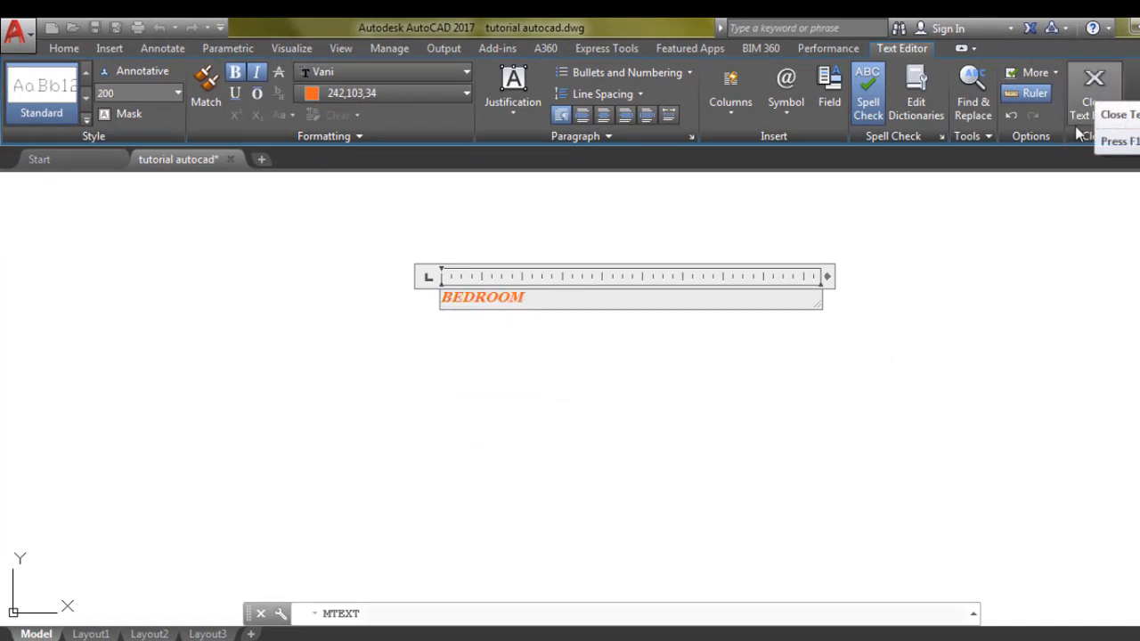
Finish editing the formatted BEDROOM text and leave the text editor
click(1094, 93)
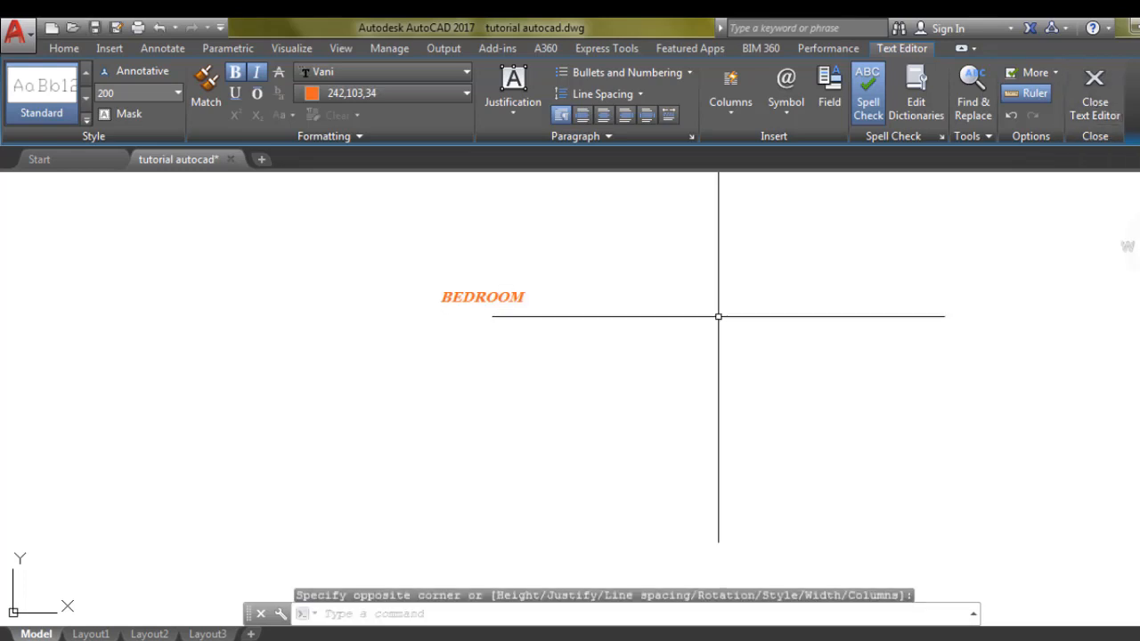
scroll(498, 274, up, 3)
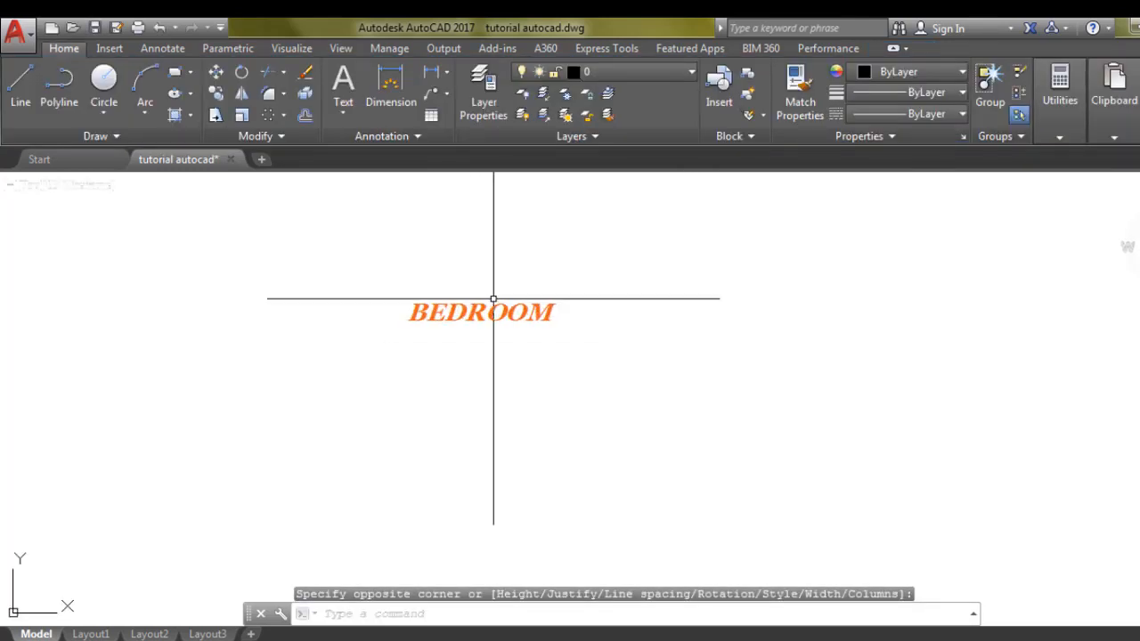
scroll(376, 336, down, 4)
scroll(491, 284, up, 1)
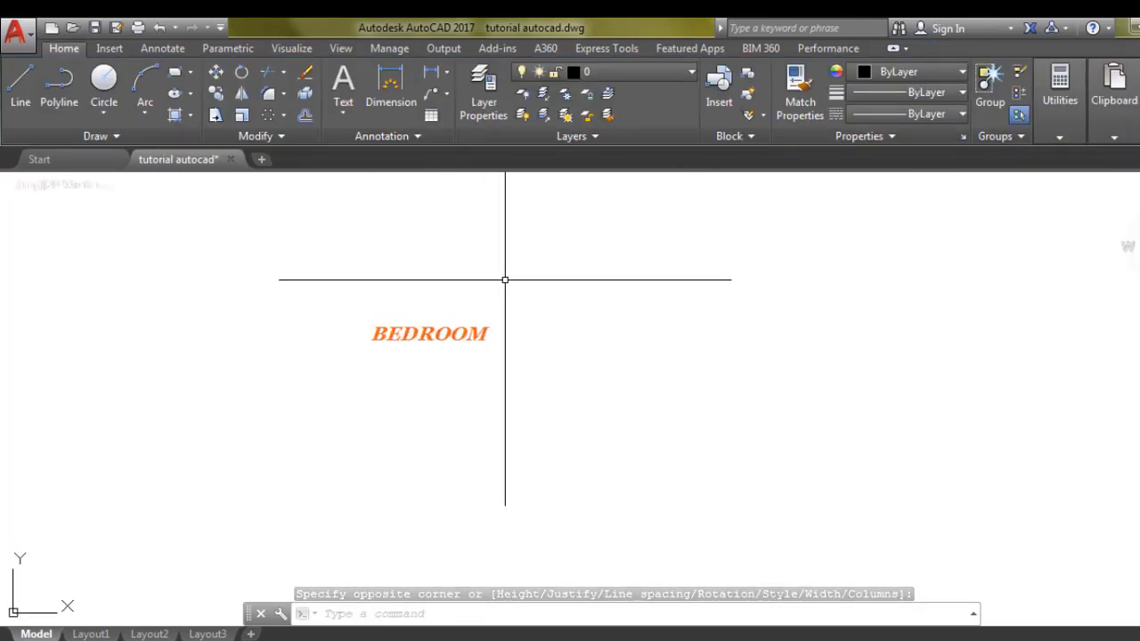
middle_drag(414, 290, 341, 293)
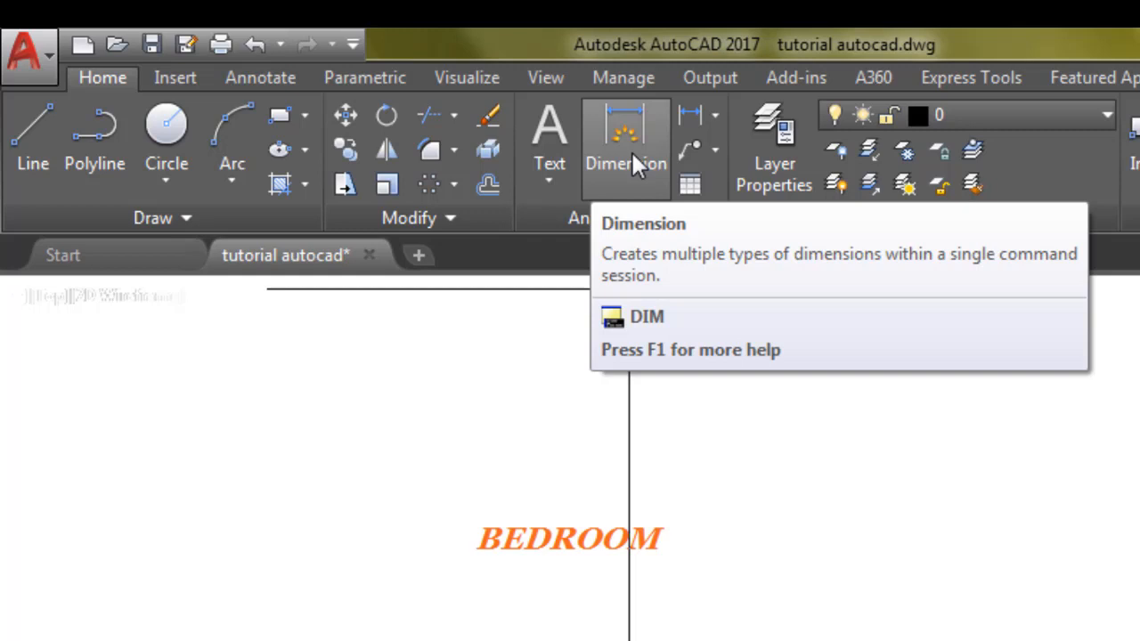
Draw a rectangle about 2416 units wide in the empty area to the right of the BEDROOM text
click(279, 119)
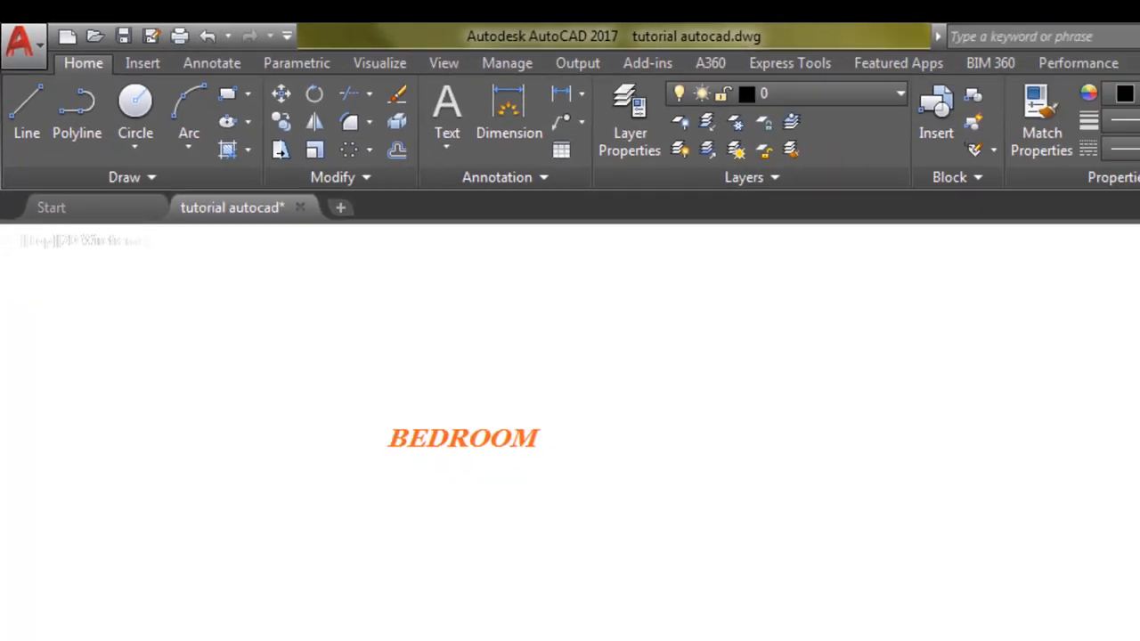
click(981, 537)
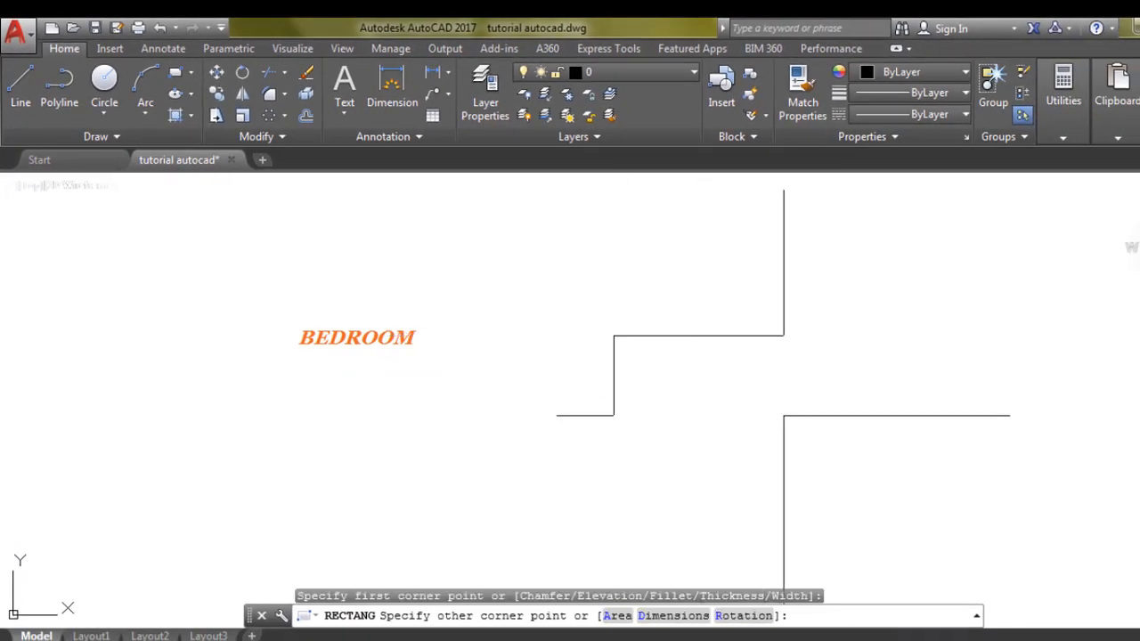
click(784, 415)
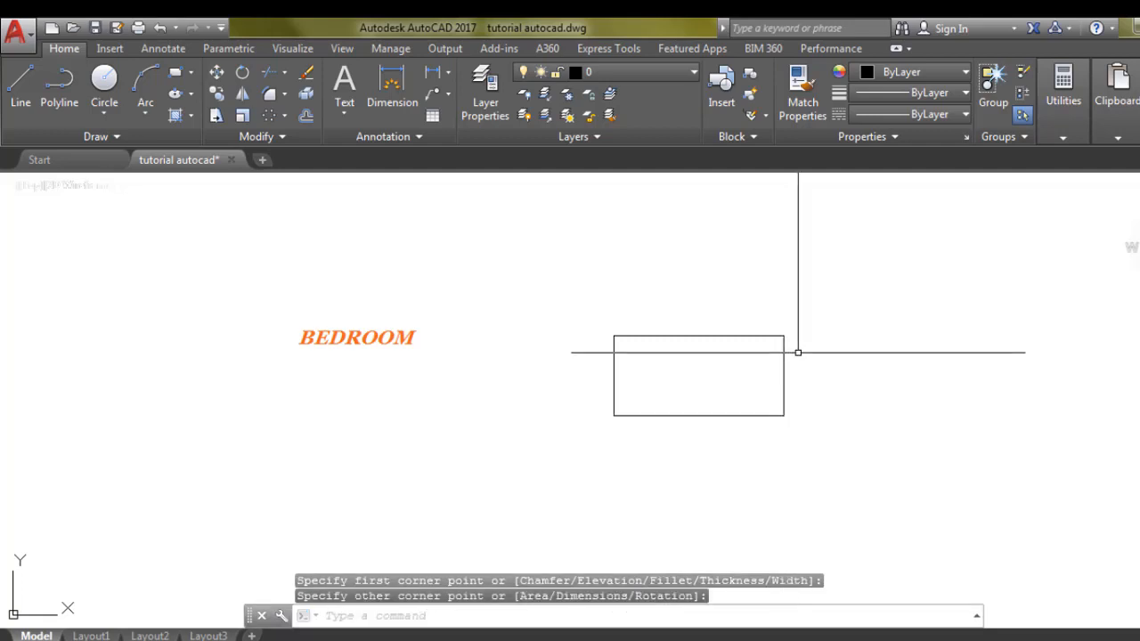
Dimension the width of the rectangle along its upper edge, placing the dimension line above the rectangle
scroll(832, 419, up, 2)
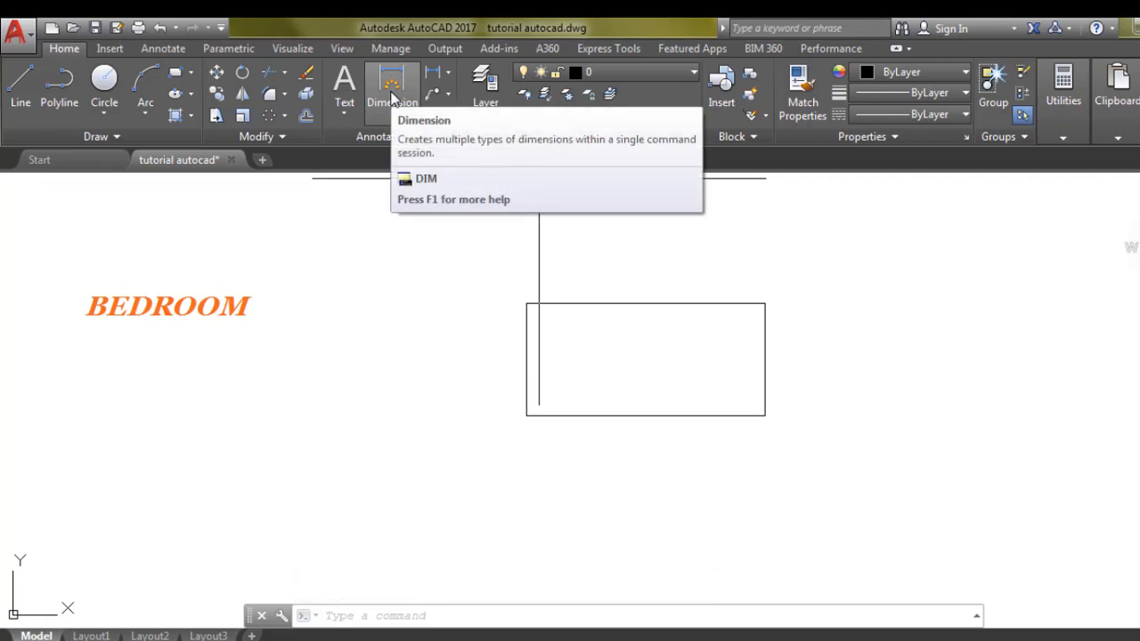
click(392, 89)
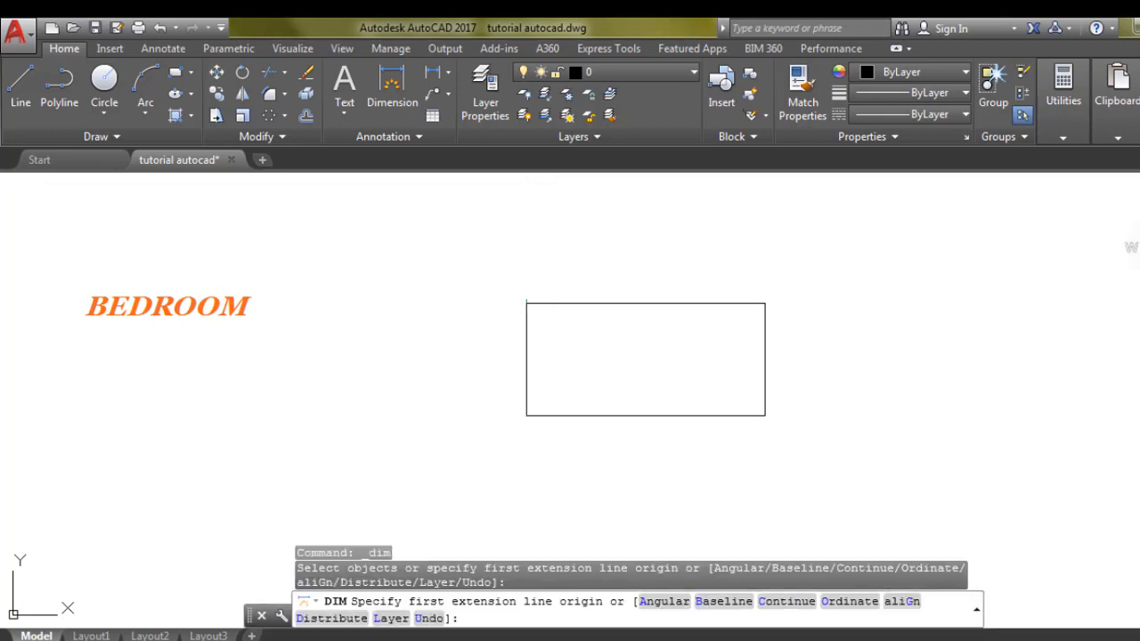
click(526, 303)
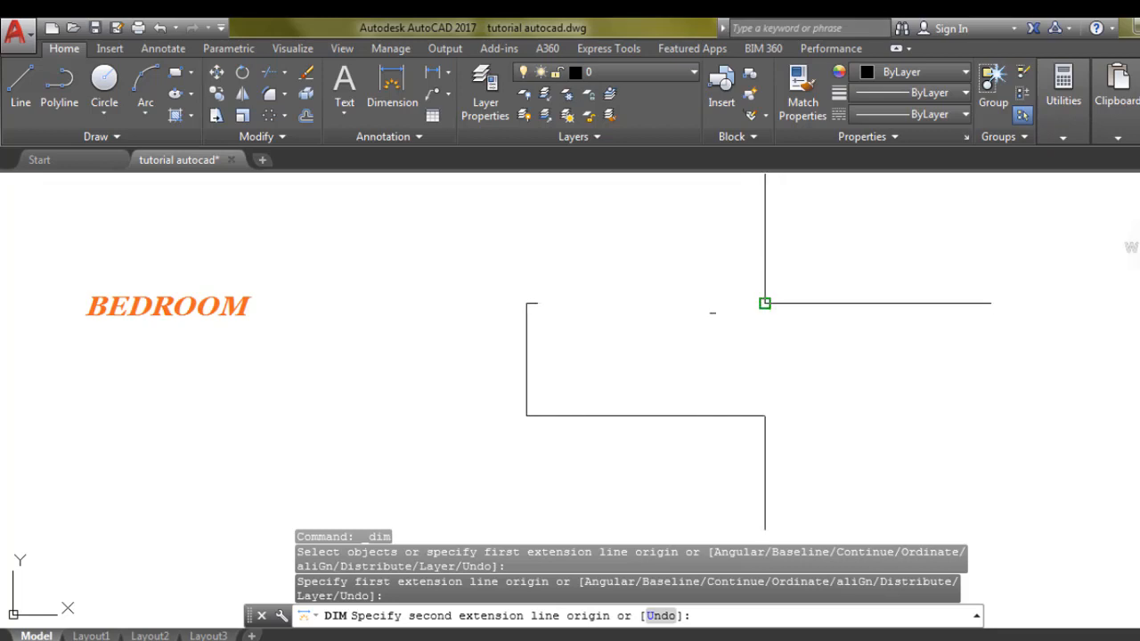
click(764, 303)
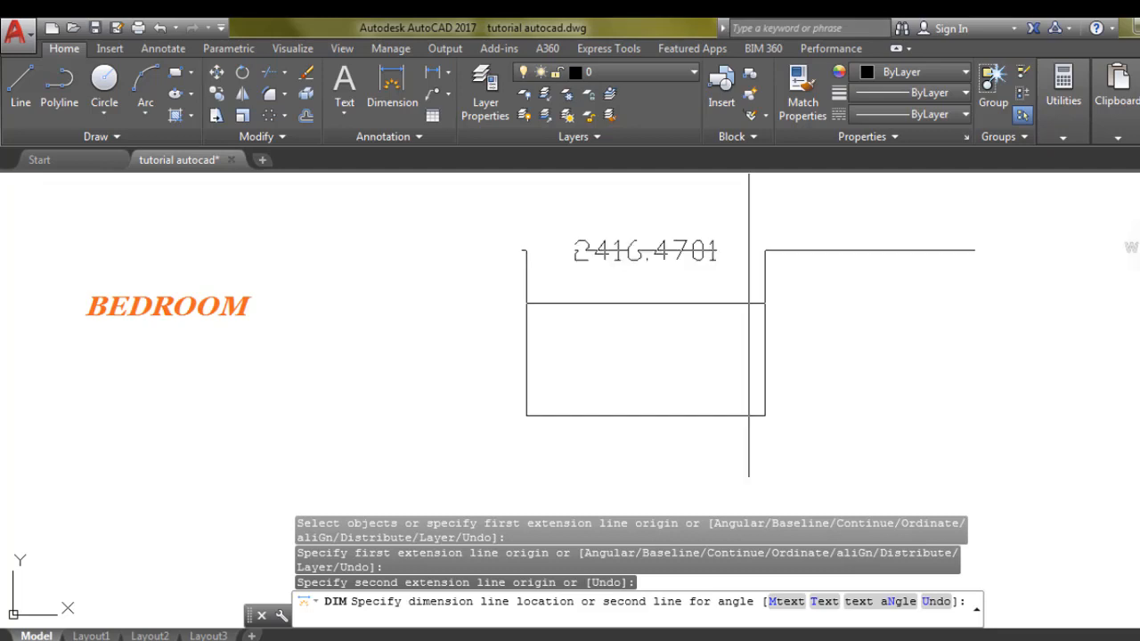
click(748, 256)
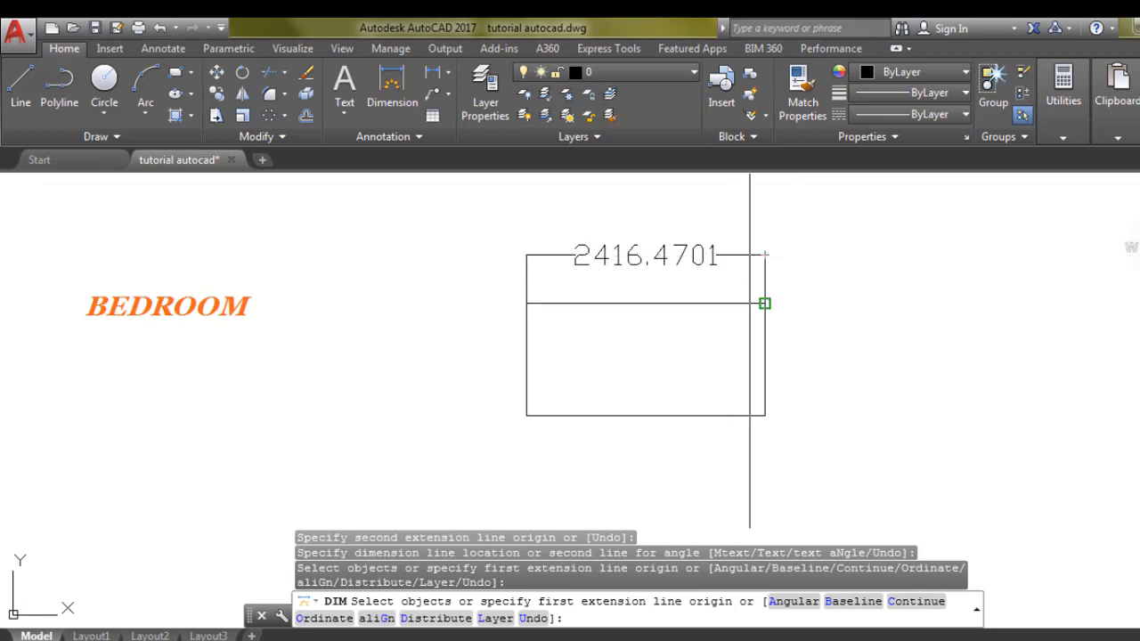
key(Return)
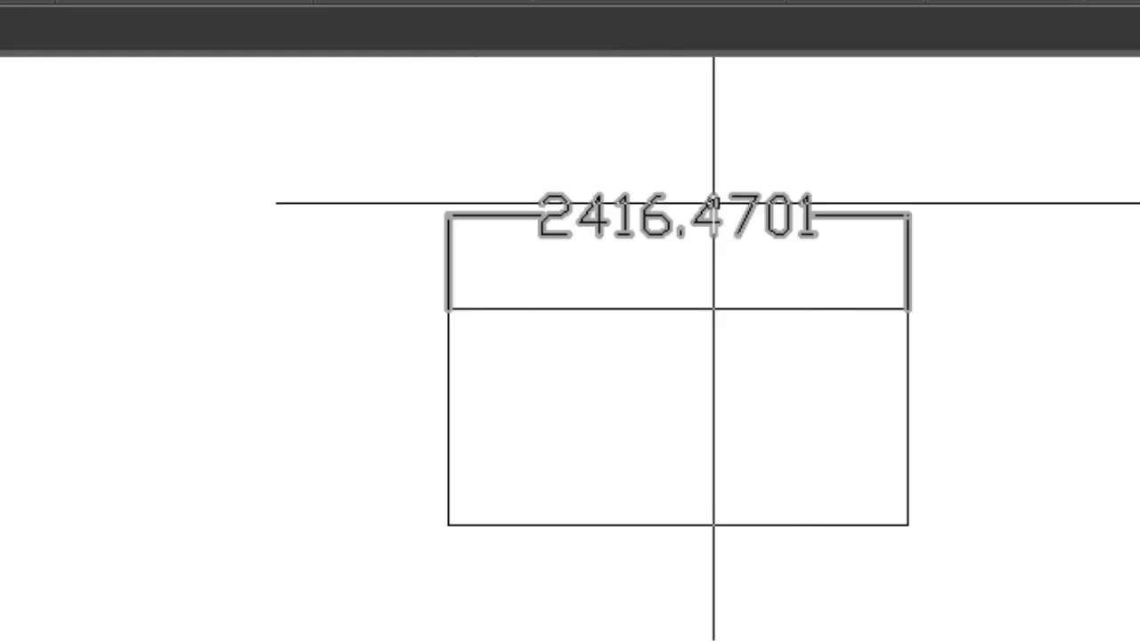
Insert an empty table with 6 columns and 4 data rows to the right of the dimensioned rectangle, leaving its title cell blank
scroll(0, 210, down, 5)
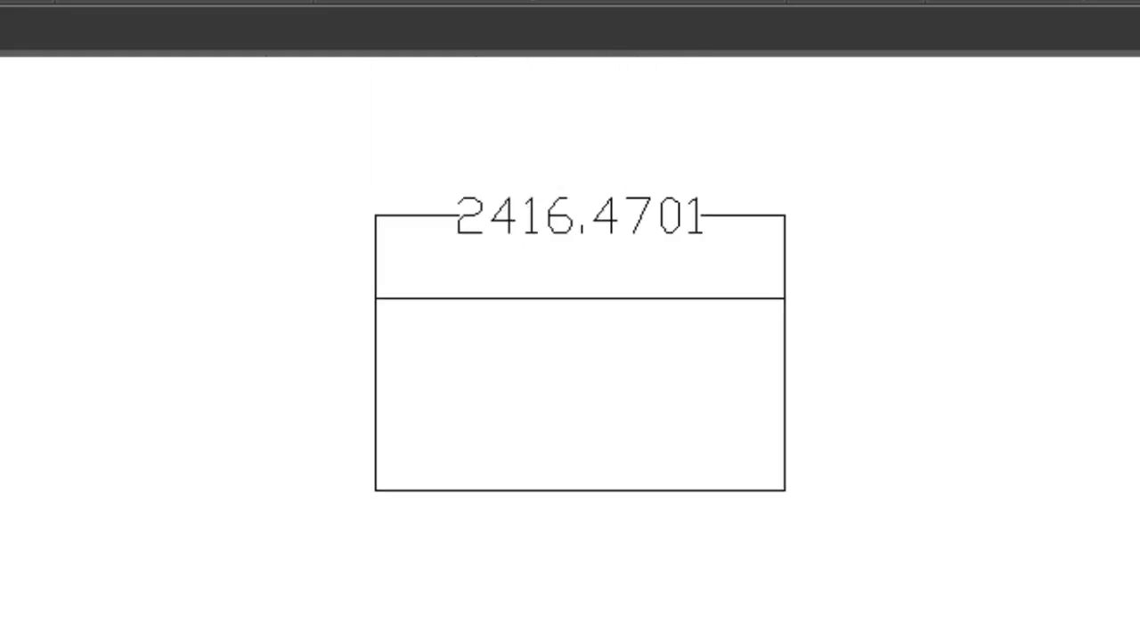
scroll(329, 210, up, 2)
scroll(471, 229, up, 2)
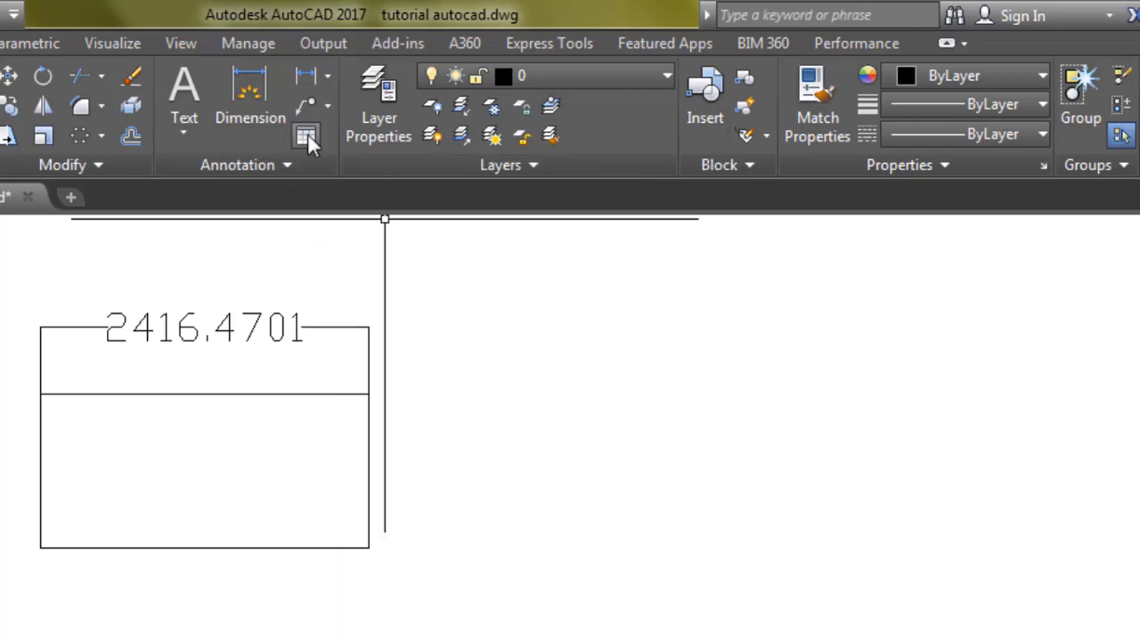
click(306, 136)
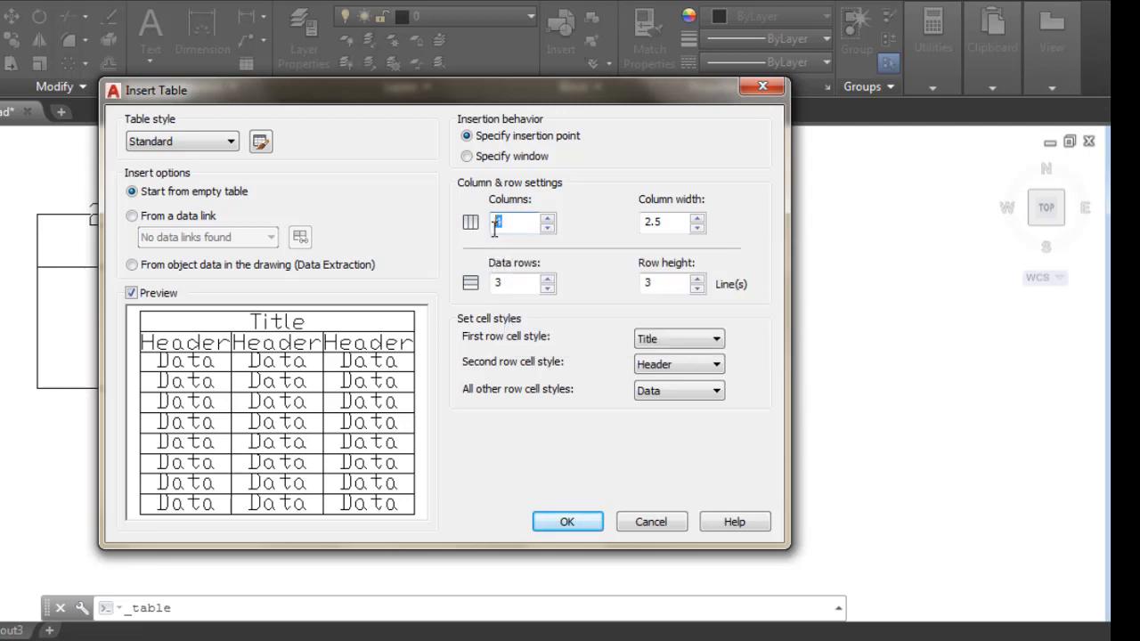
text(6)
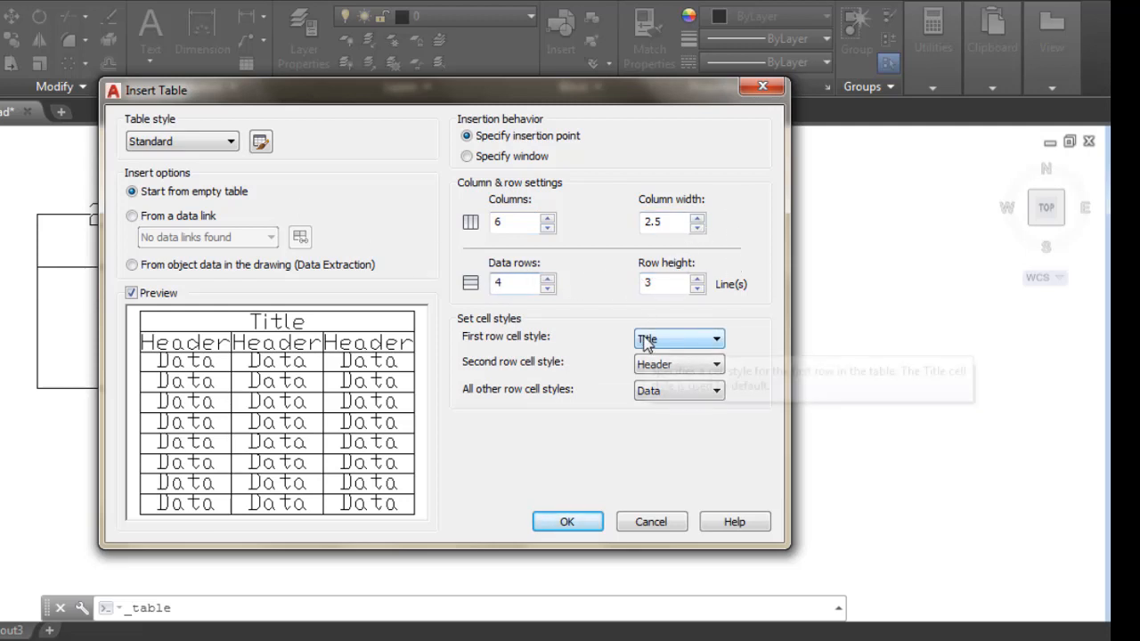
click(572, 522)
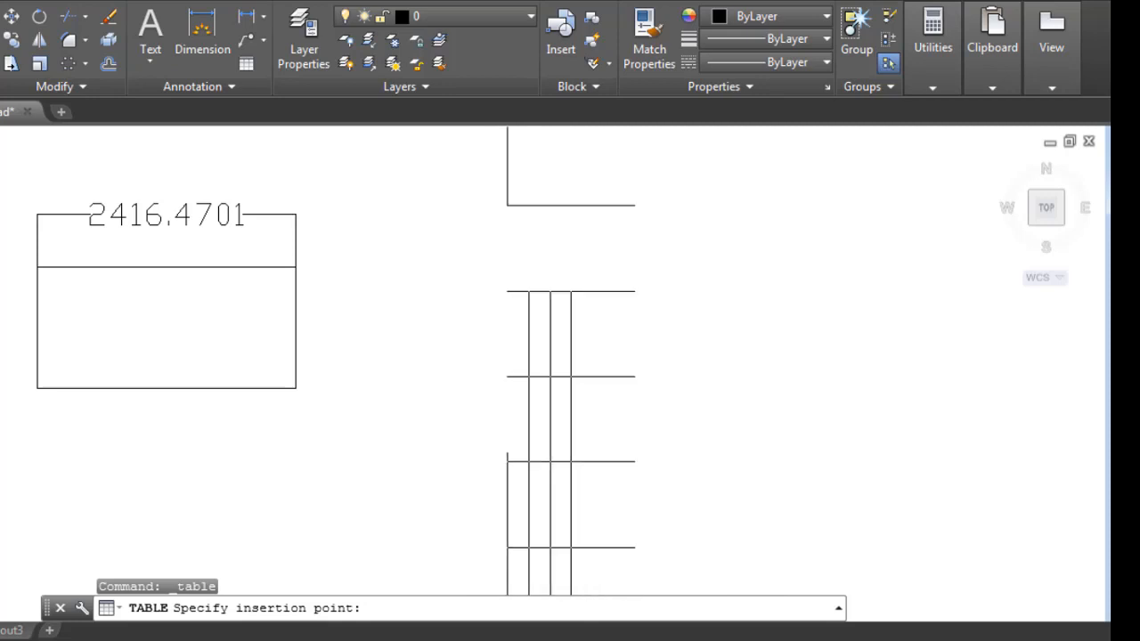
click(507, 197)
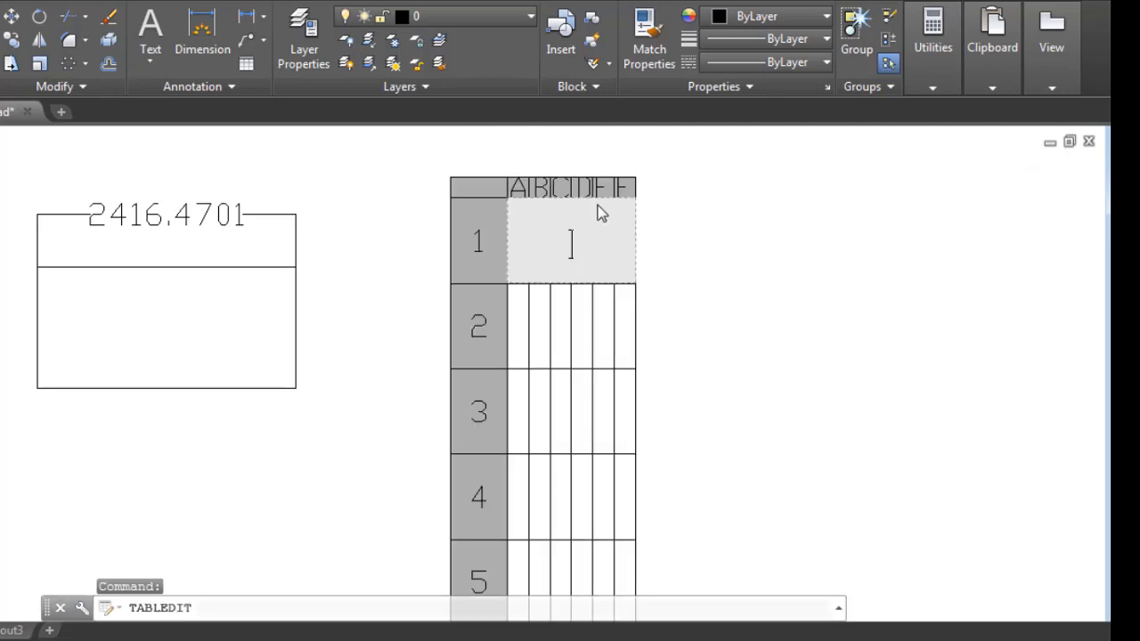
click(681, 249)
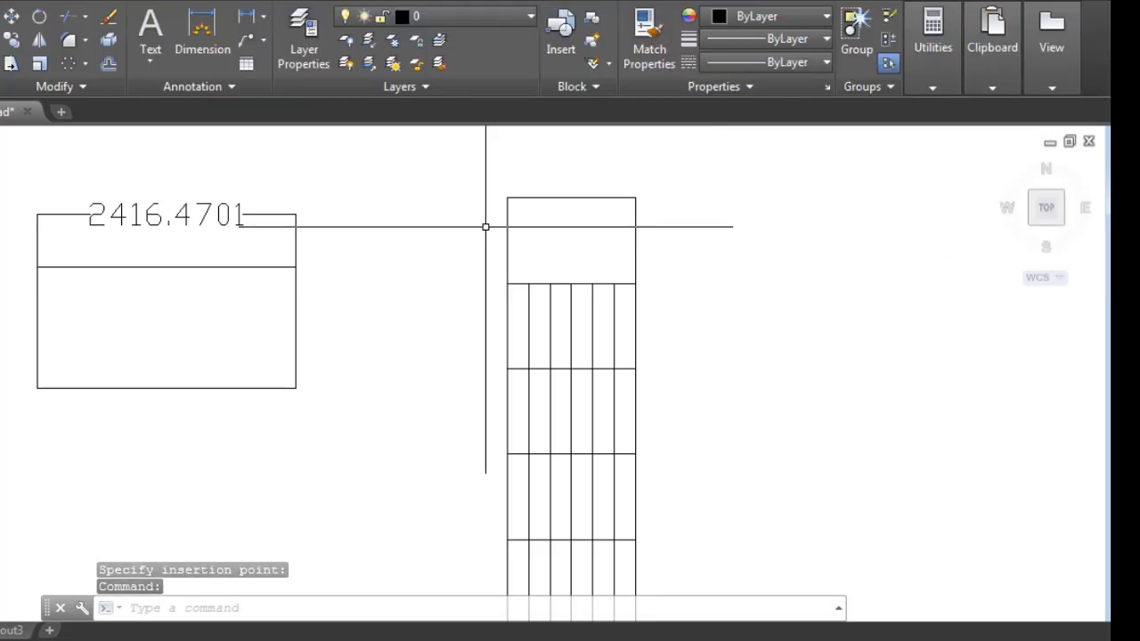
scroll(382, 204, down, 4)
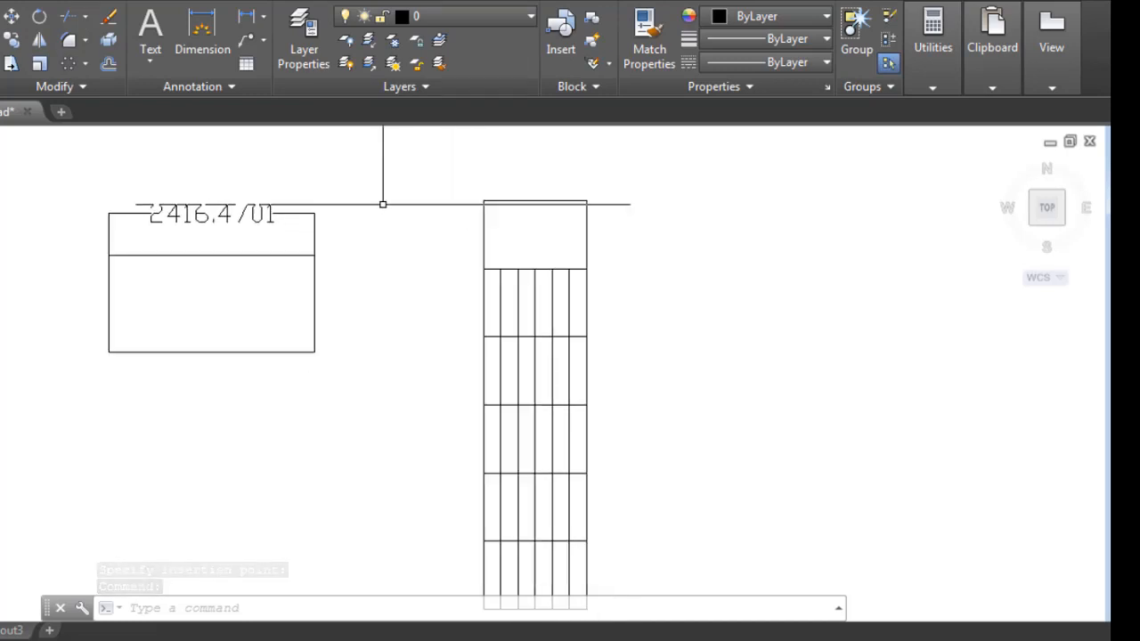
scroll(529, 199, up, 3)
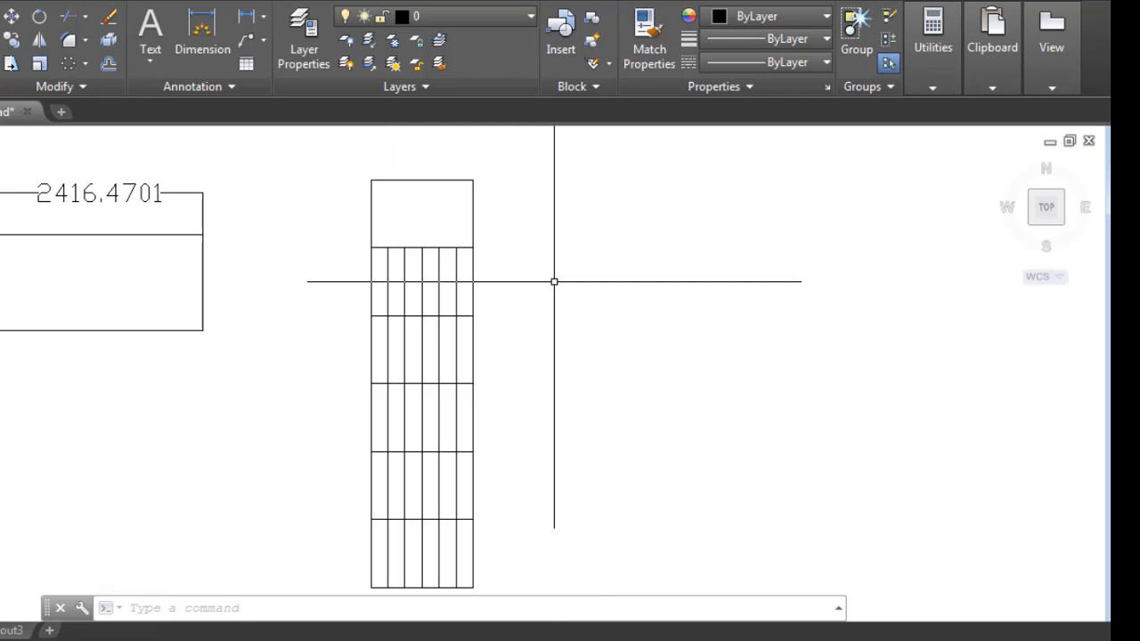
Widen the empty table to roughly four times its width by stretching its lower-right corner horizontally, keeping about the same height, and deselect it
scroll(398, 184, down, 1)
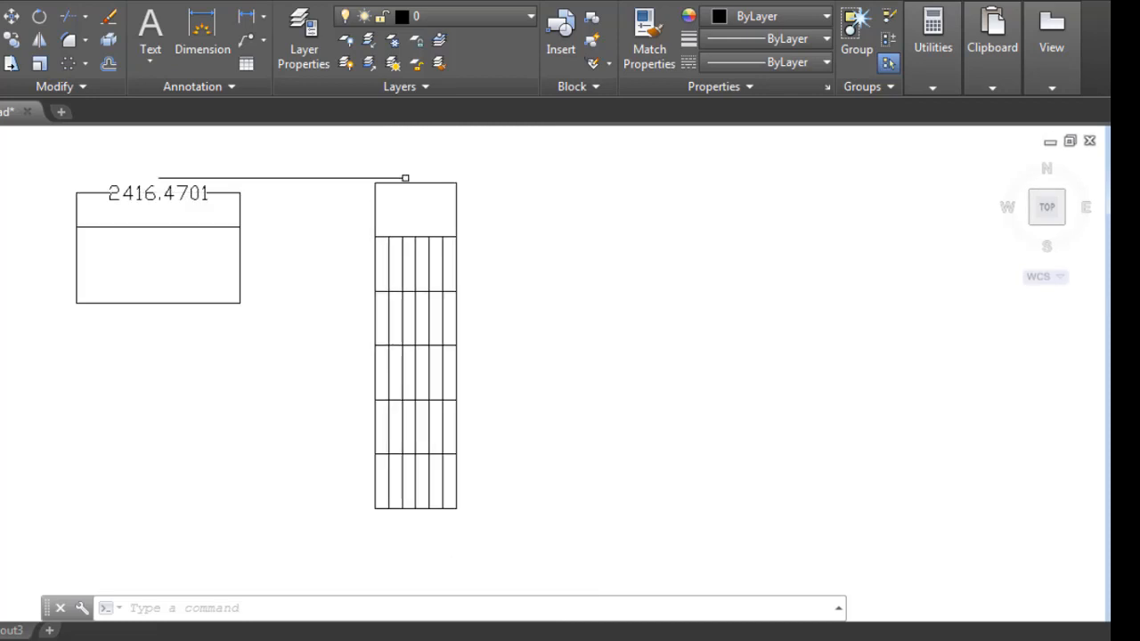
scroll(443, 235, up, 1)
click(405, 170)
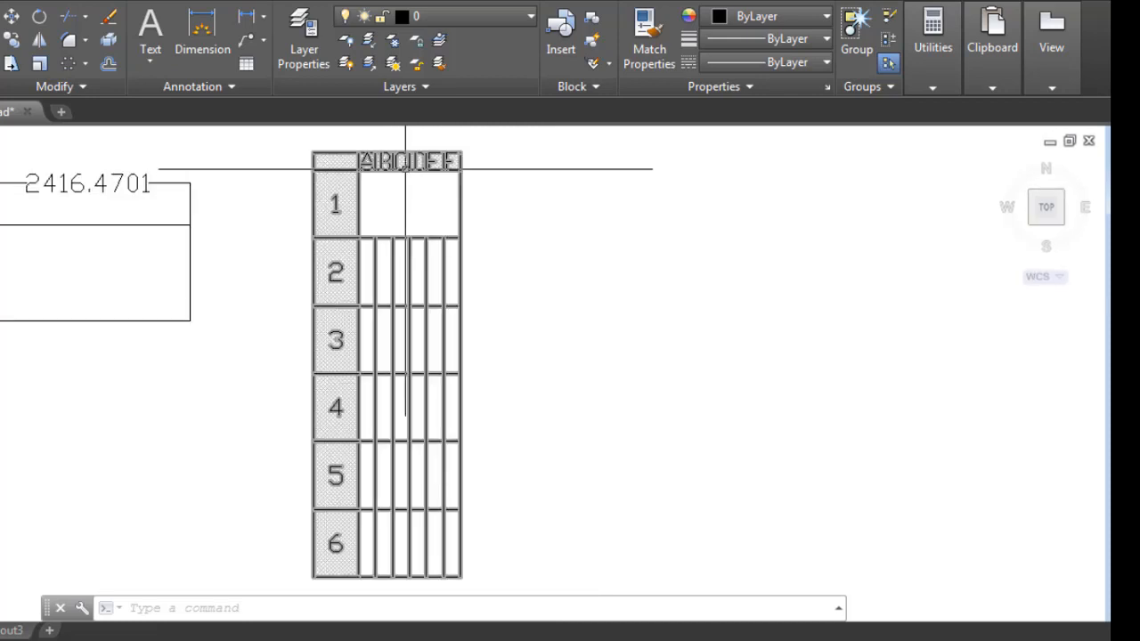
click(405, 169)
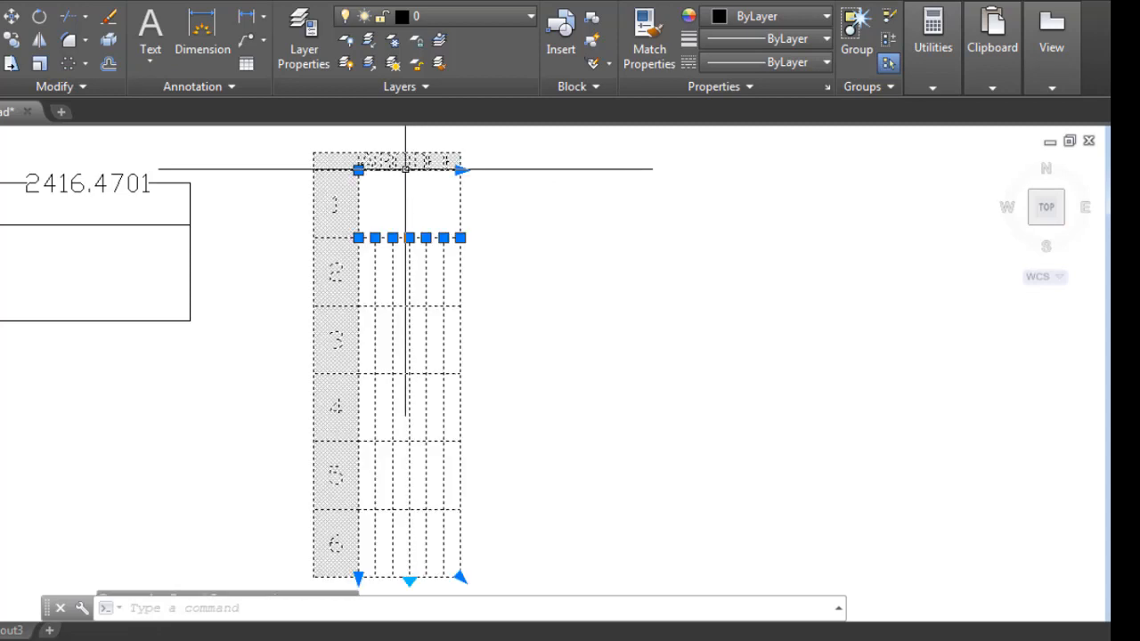
scroll(206, 152, down, 1)
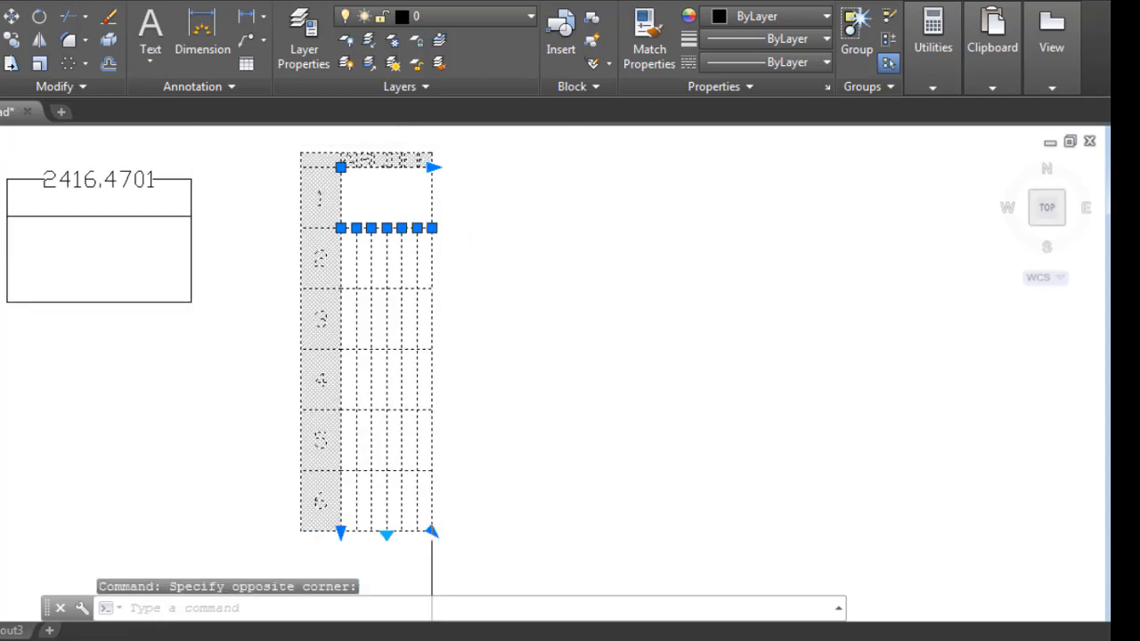
click(432, 531)
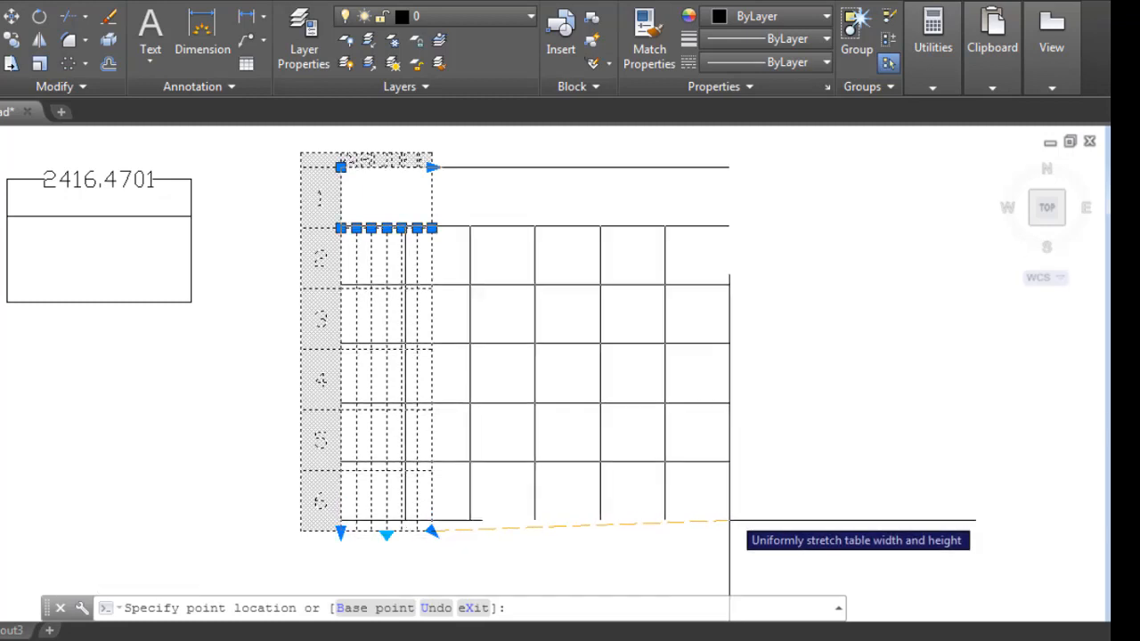
click(729, 520)
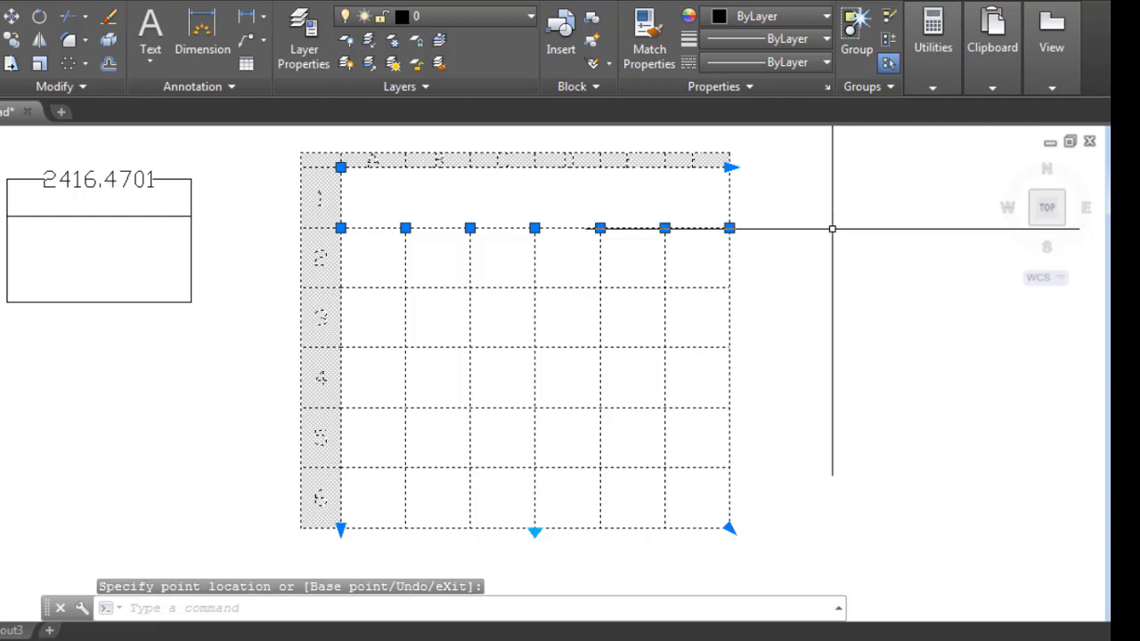
key(Escape)
scroll(306, 323, down, 2)
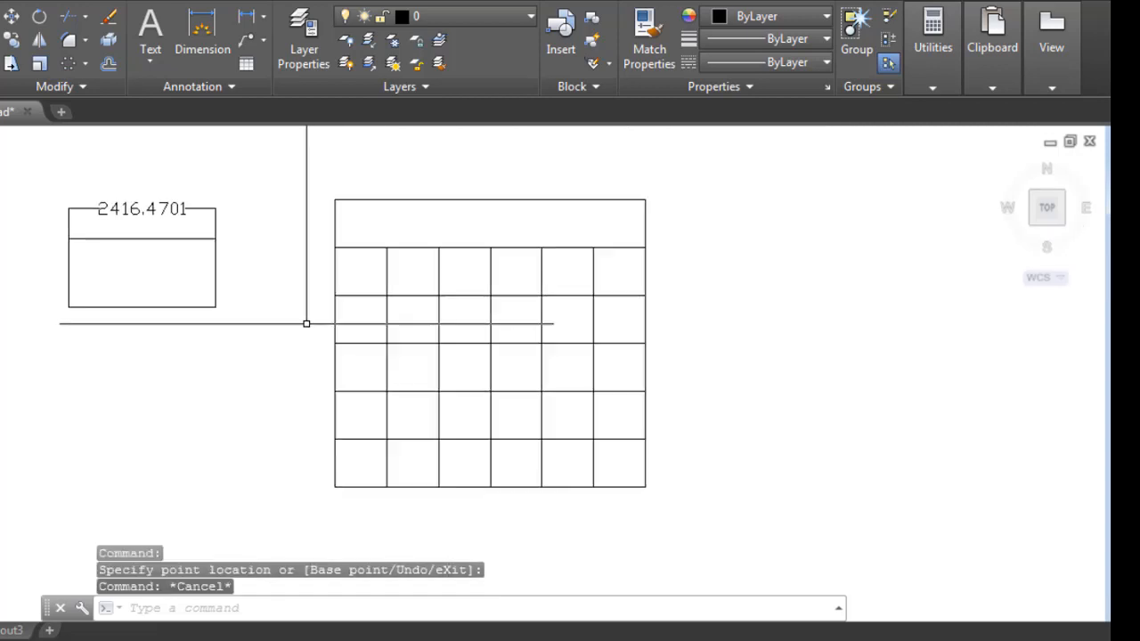
scroll(542, 382, up, 1)
scroll(544, 381, down, 1)
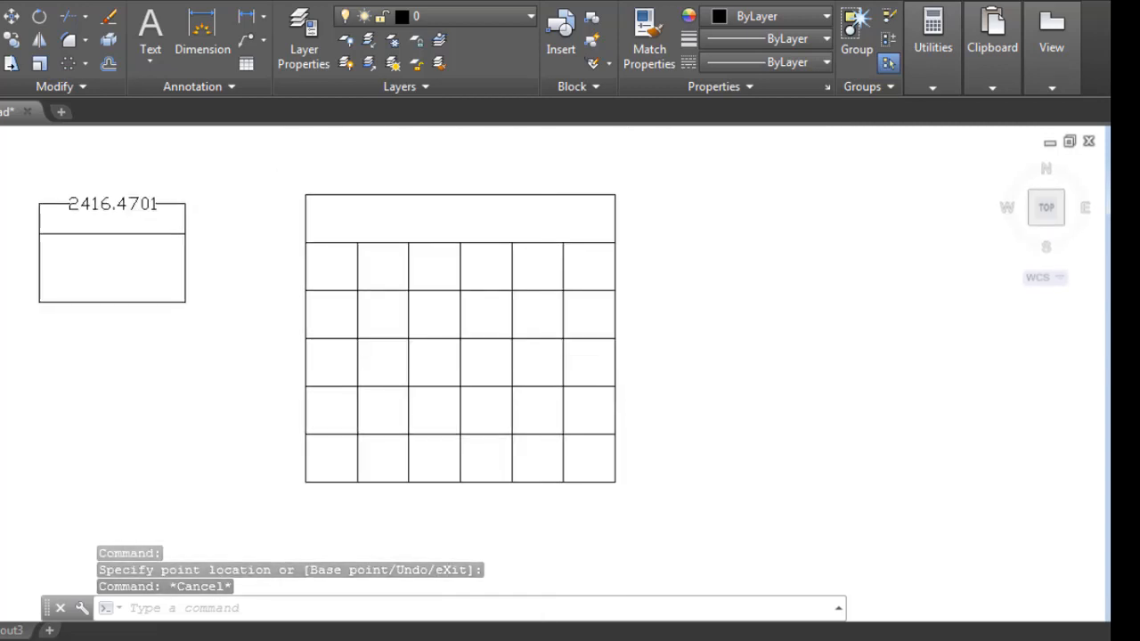
scroll(629, 364, down, 1)
scroll(249, 373, up, 1)
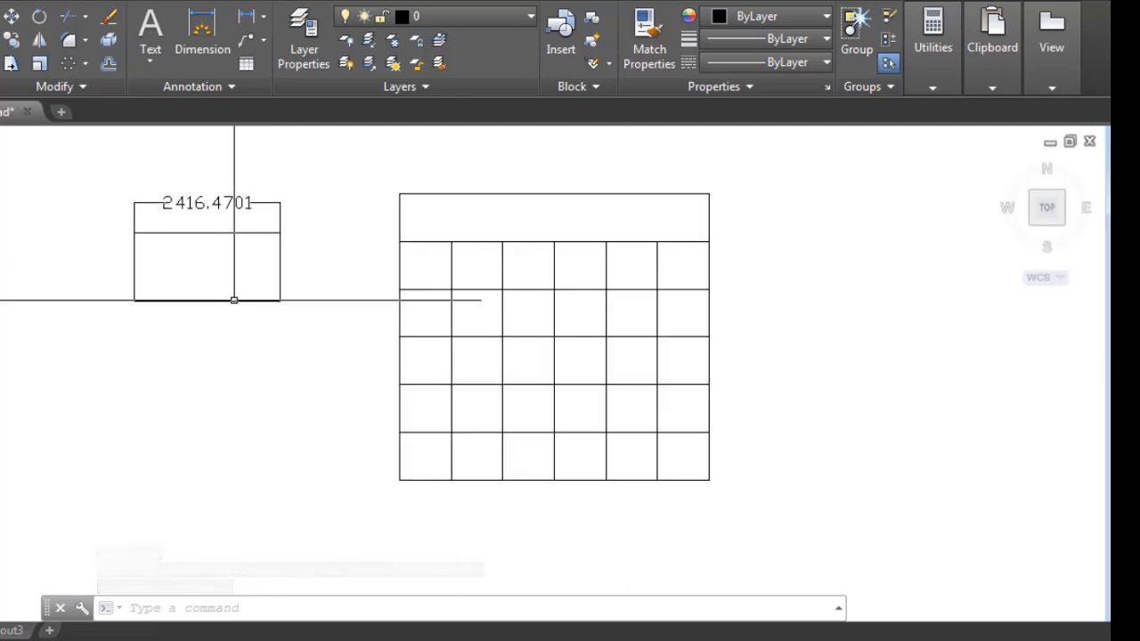
scroll(247, 285, down, 1)
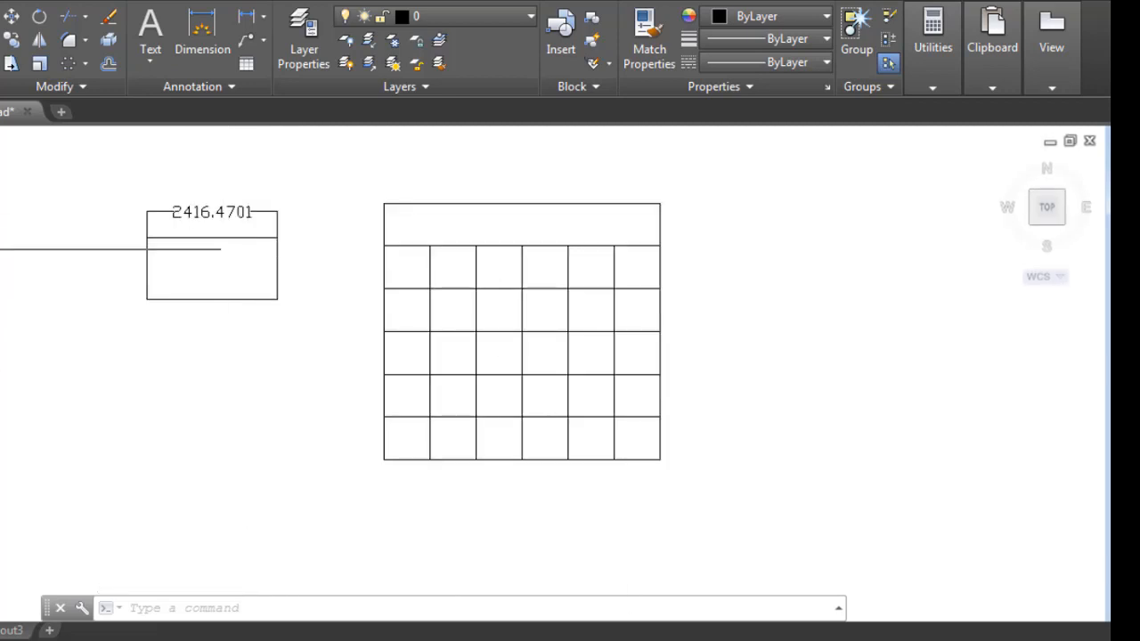
scroll(1, 246, up, 1)
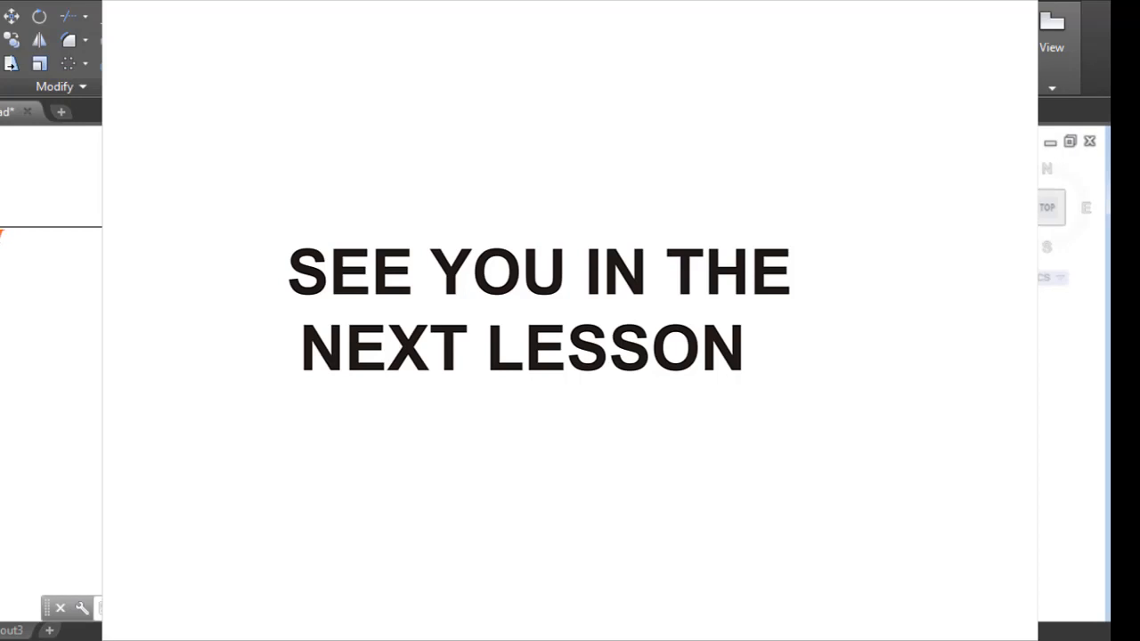